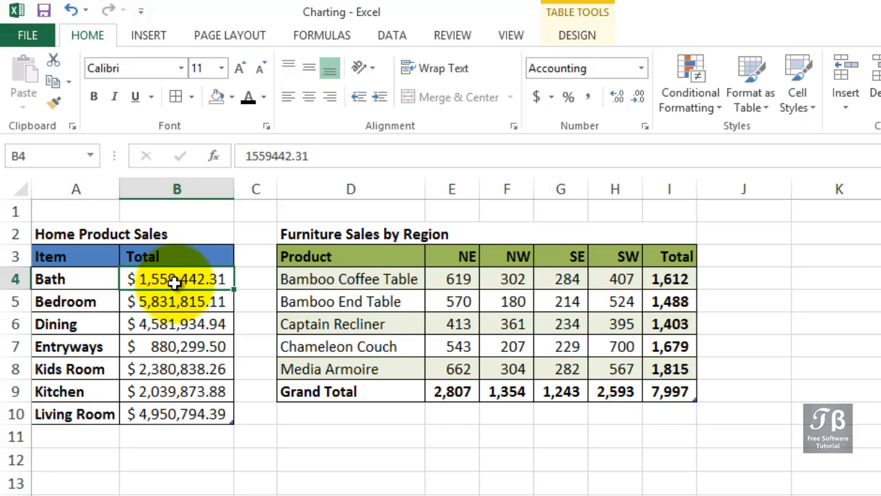
Step: Insert a clustered column chart of the Home Product Sales data in A3:B10 from the Quick Analysis chart suggestions
scroll(230, 460, down, 3)
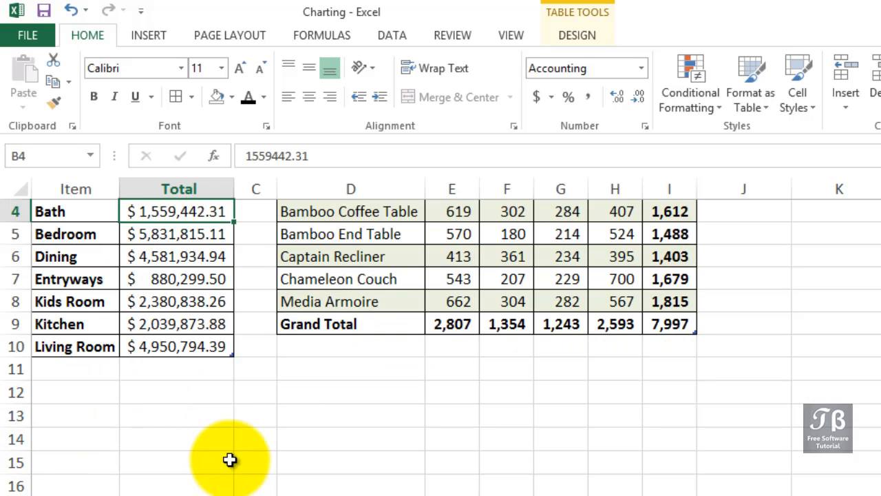
scroll(230, 460, up, 3)
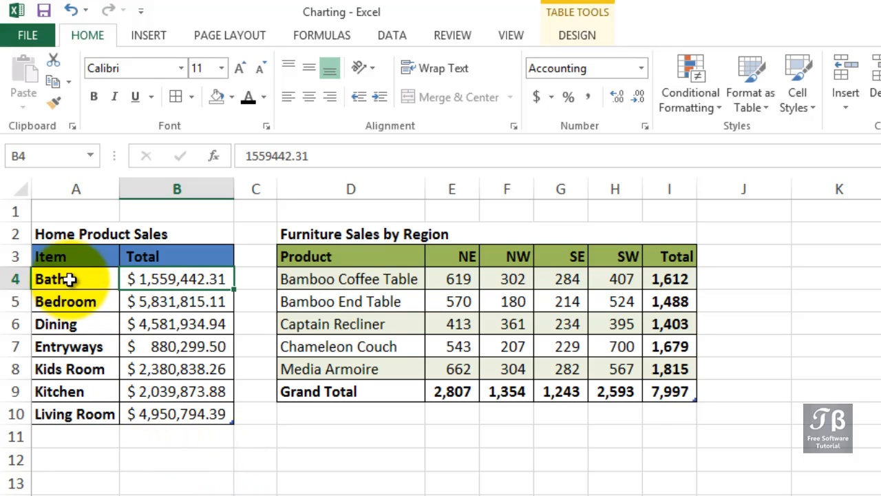
drag(82, 260, 187, 407)
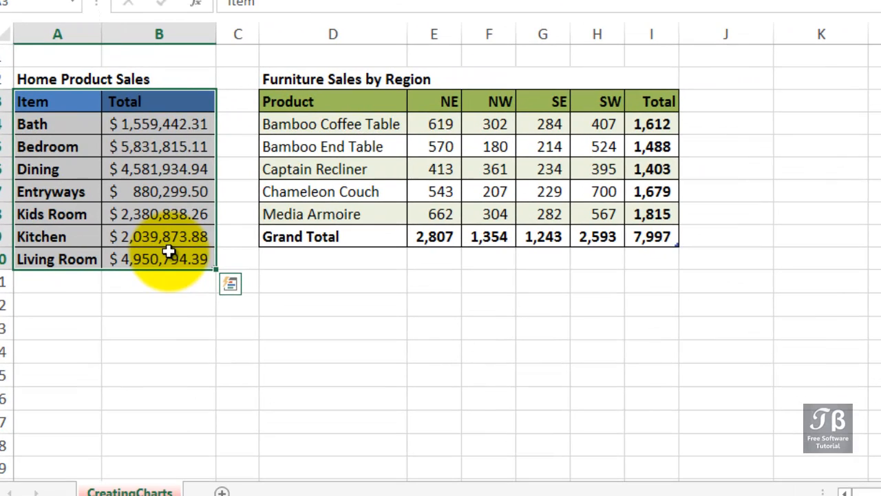
click(234, 287)
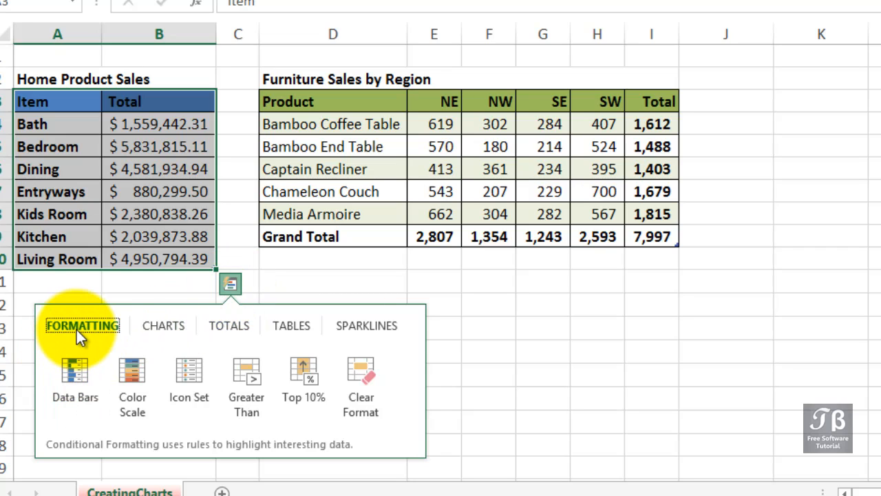
click(155, 332)
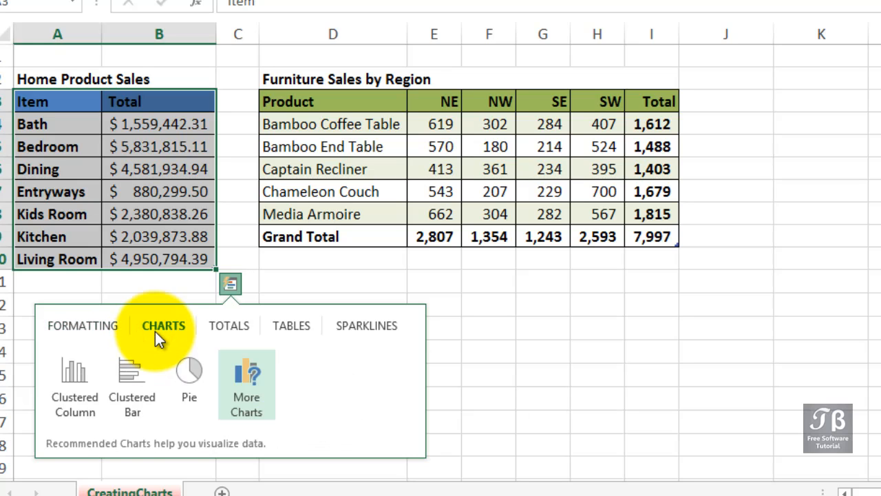
mouse_move(143, 398)
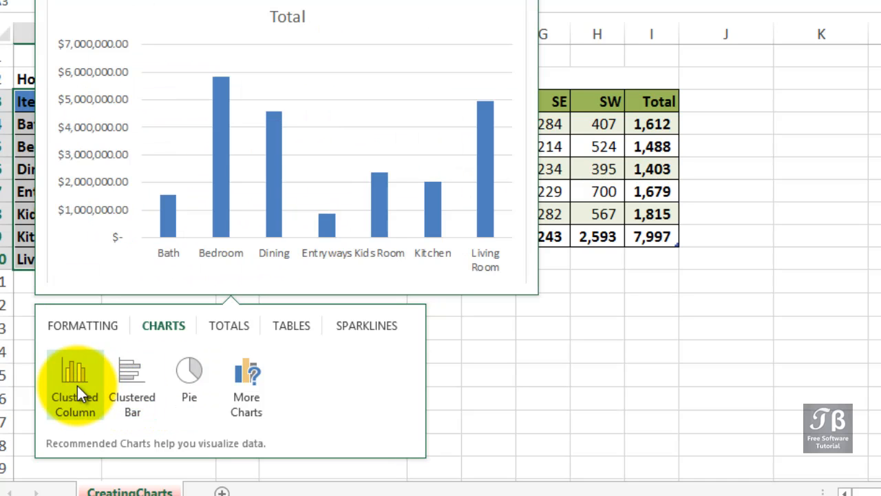
click(77, 387)
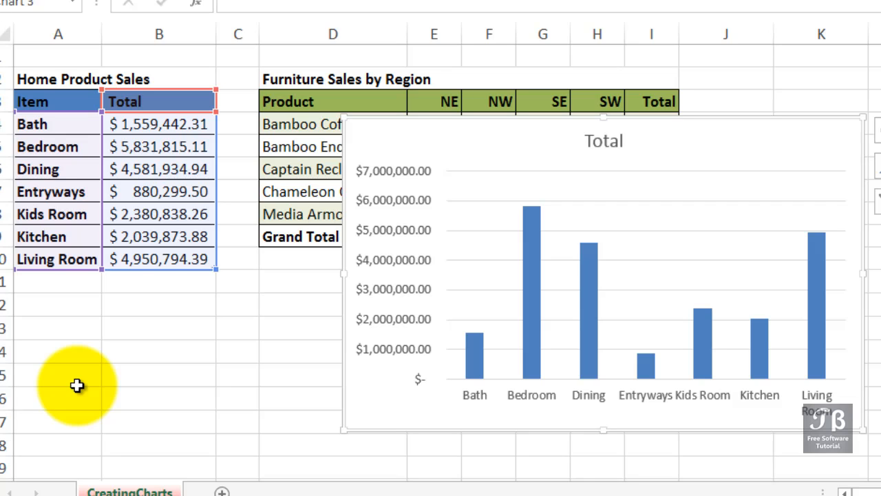
click(145, 192)
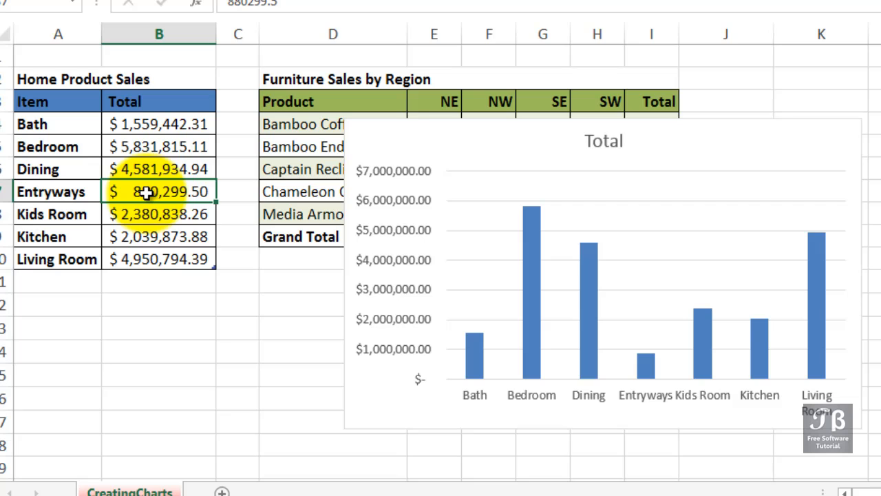
click(416, 267)
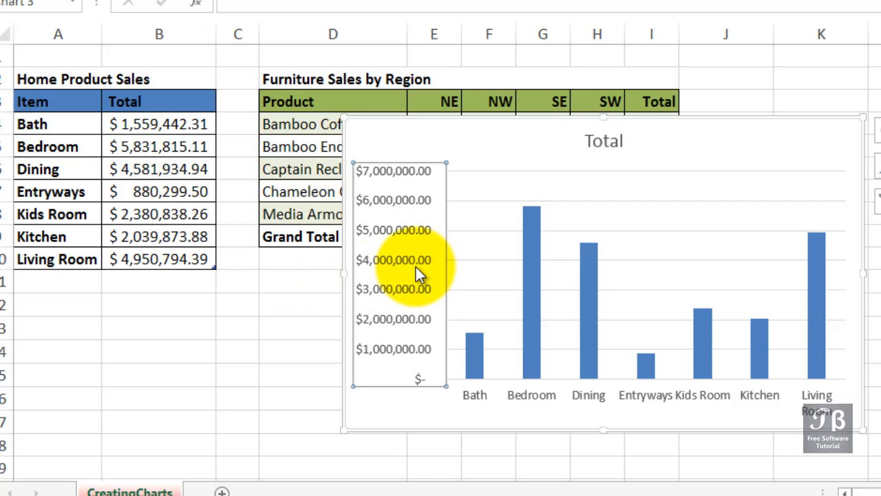
click(269, 296)
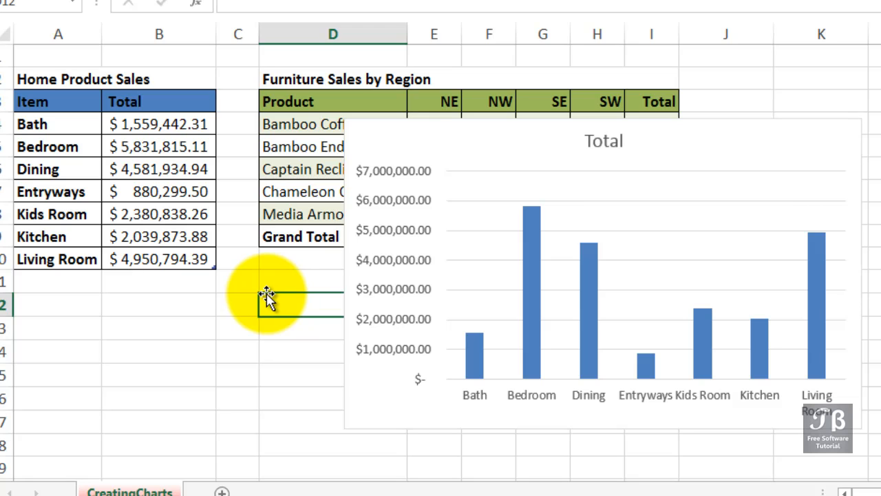
Step: Insert a clustered bar chart of A3:B10 from the recommended charts after previewing the pie option
drag(45, 101, 163, 253)
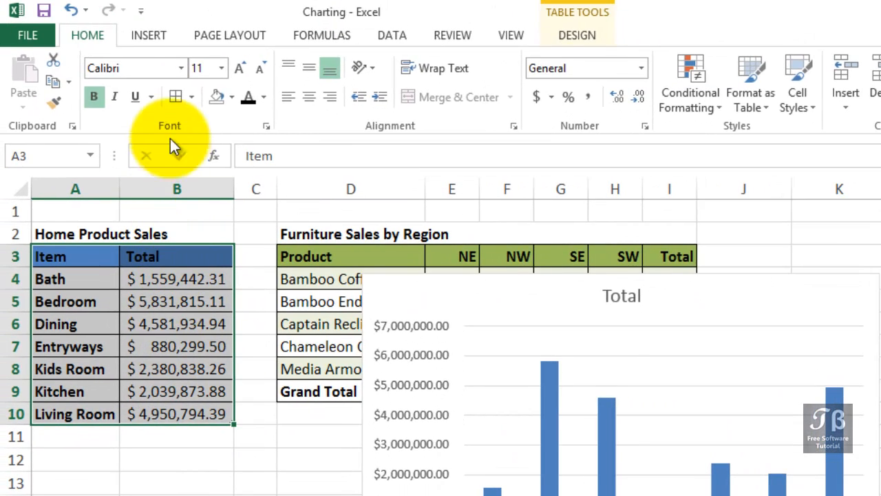
click(146, 35)
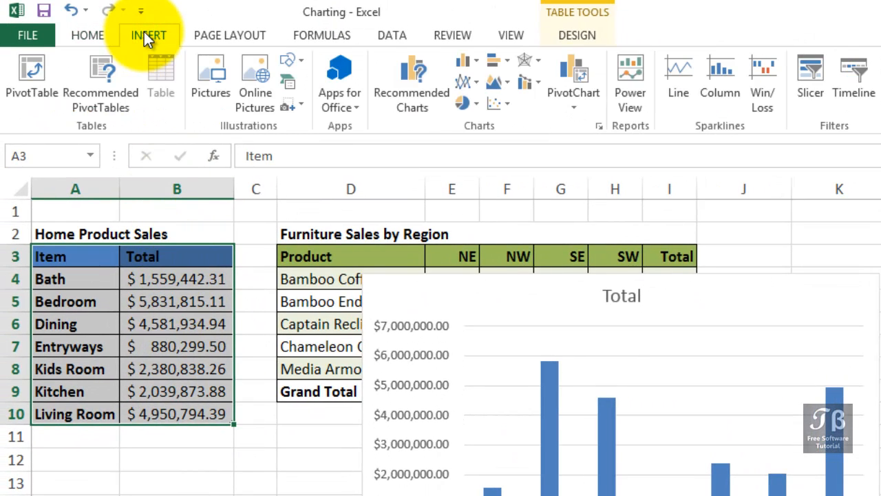
click(424, 79)
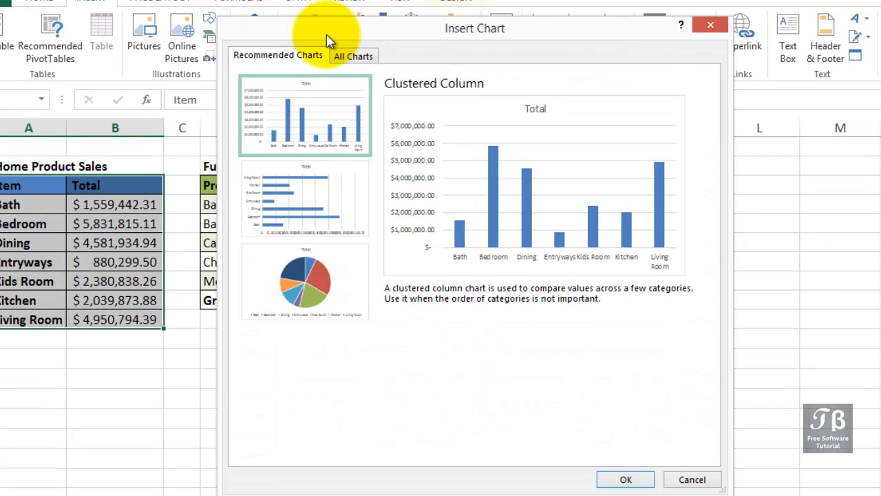
click(303, 200)
click(322, 302)
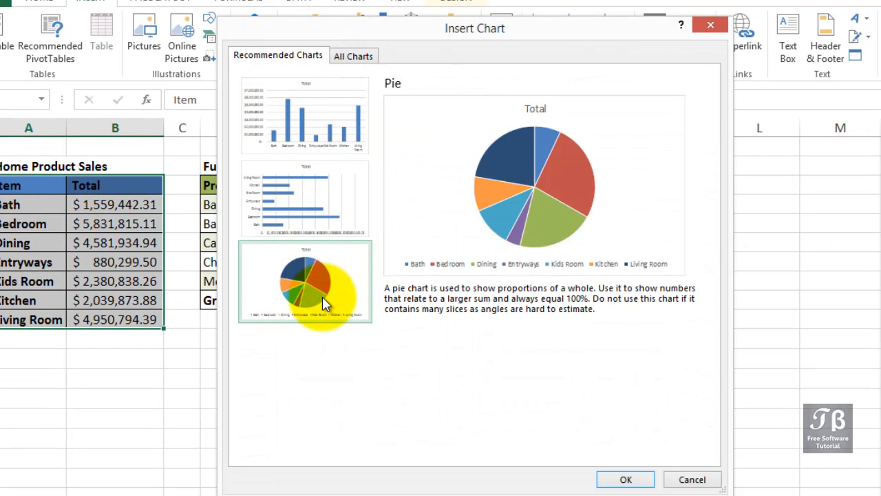
click(307, 230)
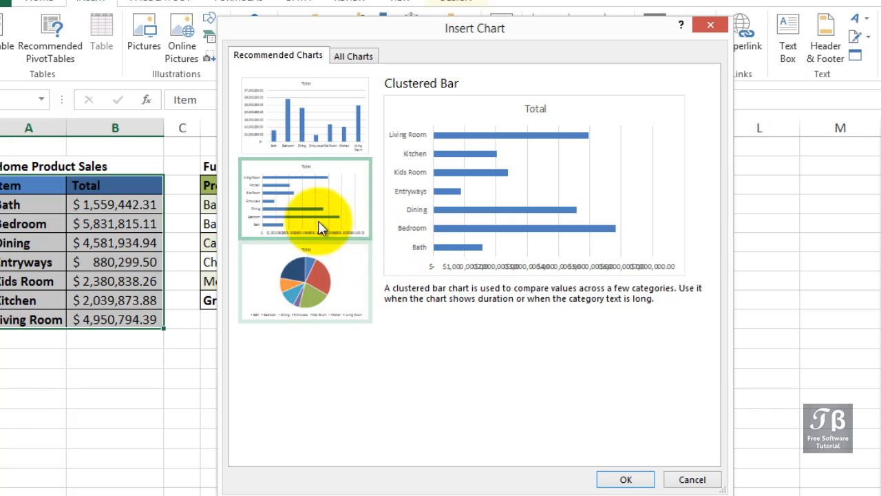
click(622, 480)
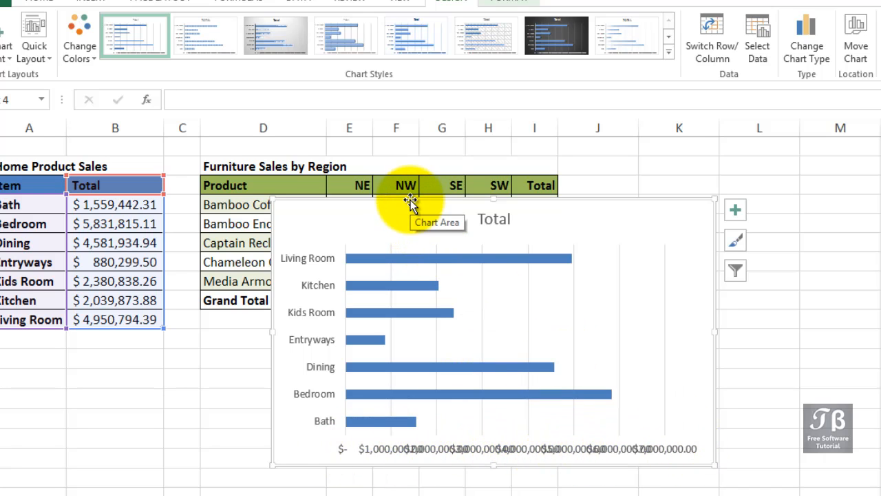
Step: Move the bar chart off the column chart and delete both charts from the sheet
drag(410, 200, 629, 207)
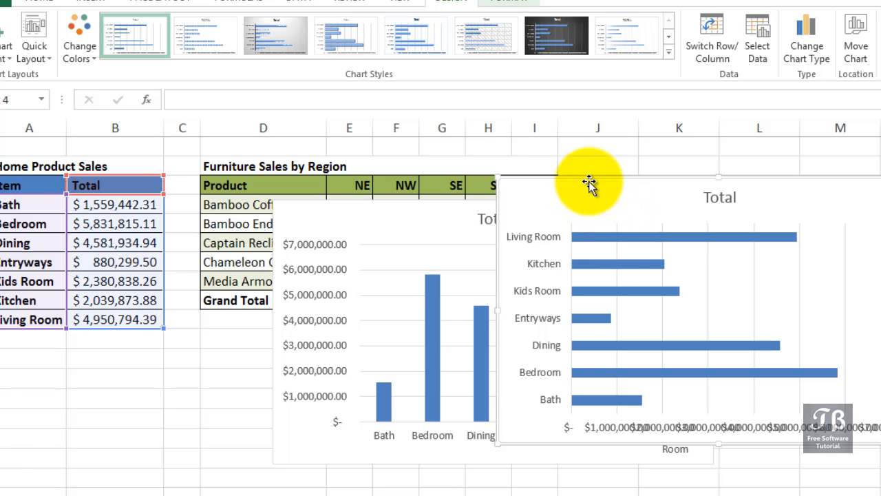
key(Delete)
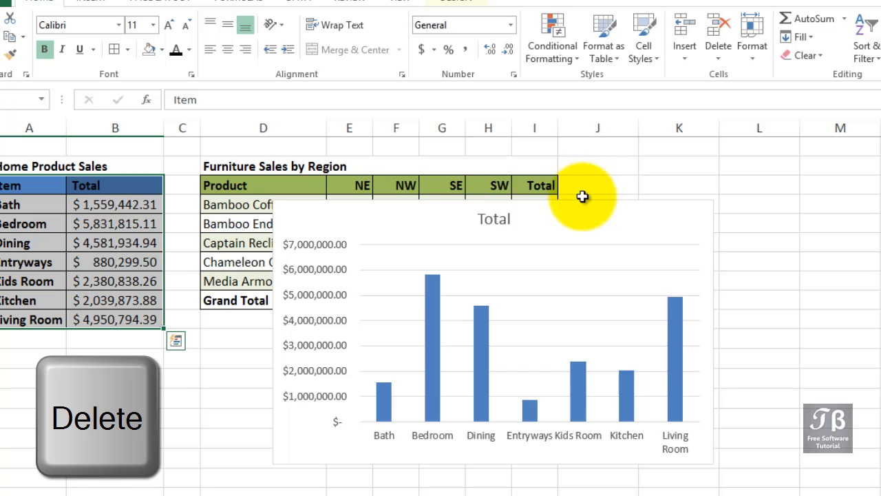
click(501, 232)
key(Delete)
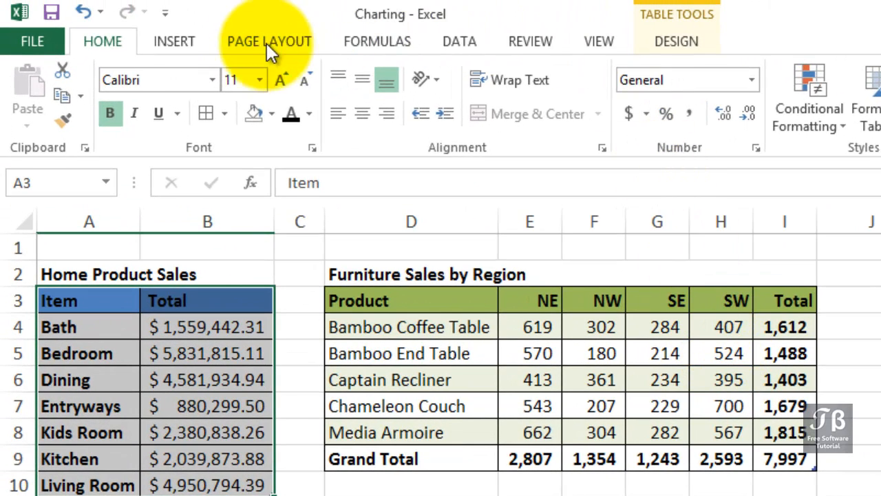
Step: Insert a 3-D clustered column chart of the Home Product Sales data and delete it again
click(171, 39)
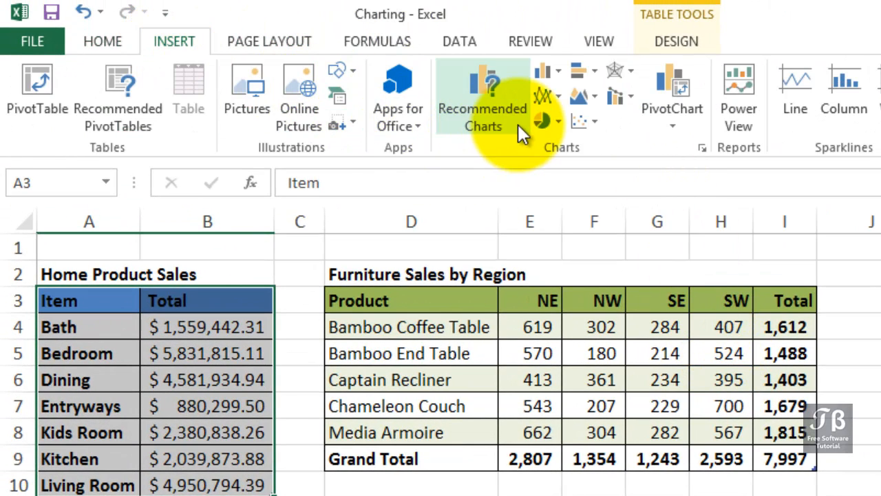
click(543, 70)
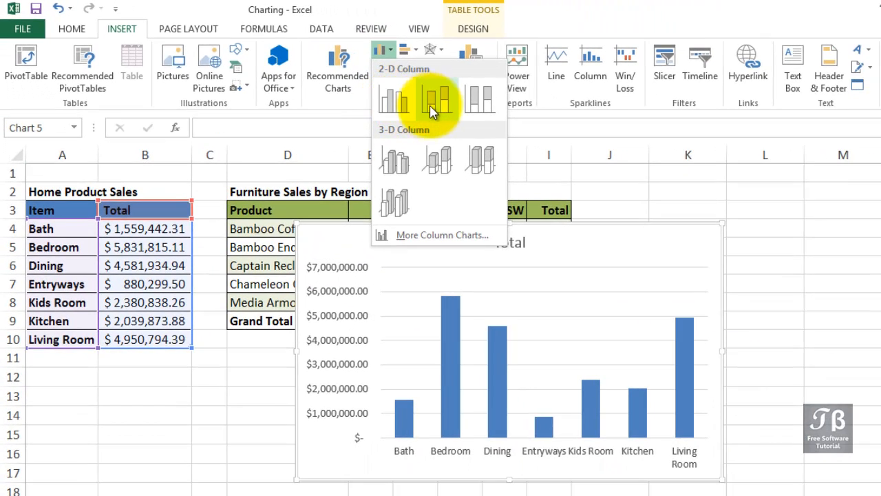
click(407, 167)
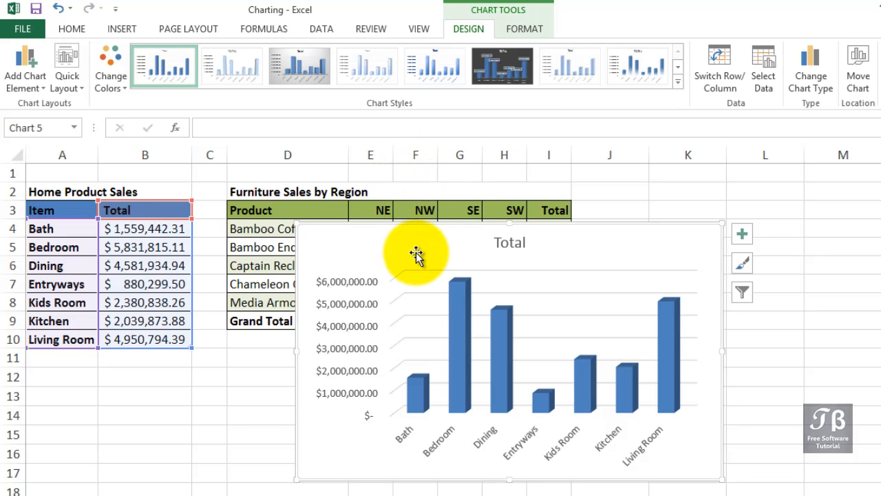
key(Delete)
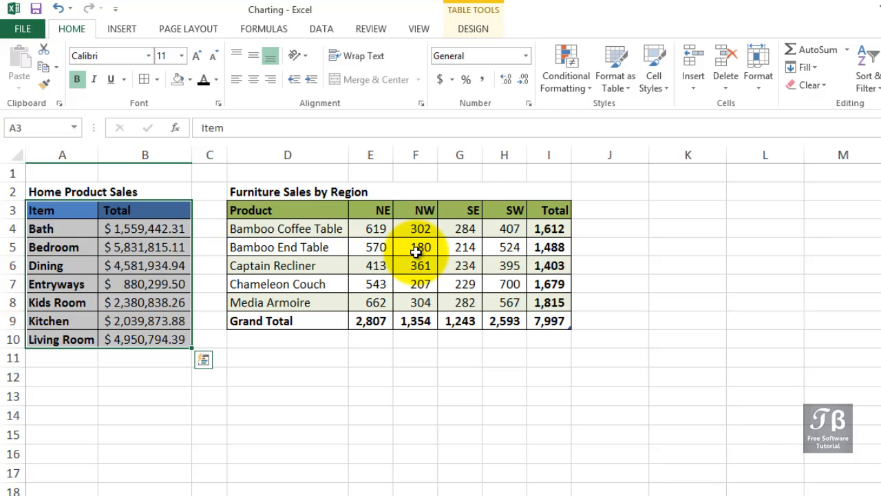
Step: Create a default embedded column chart of A3:B10 and remove it from the sheet
key(alt+F1)
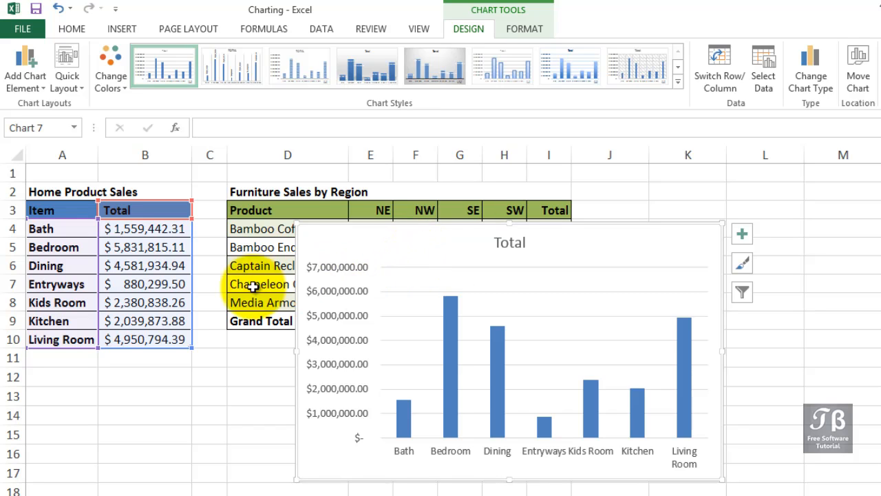
click(107, 286)
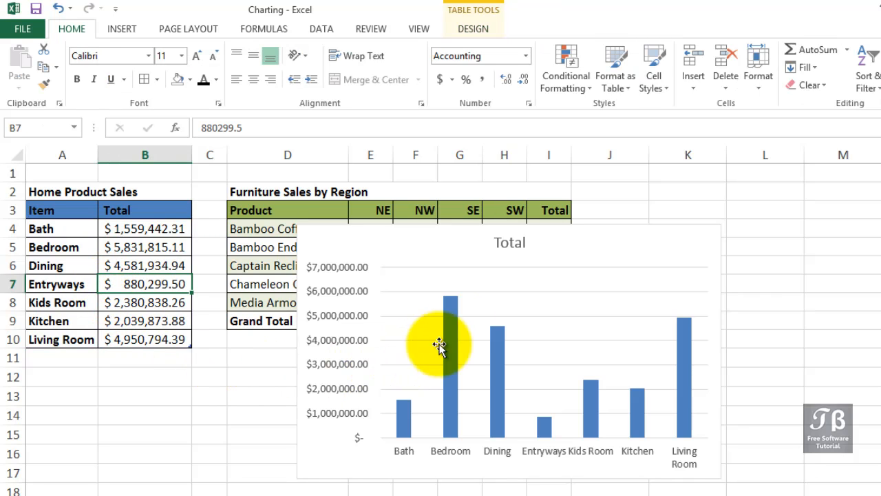
click(506, 266)
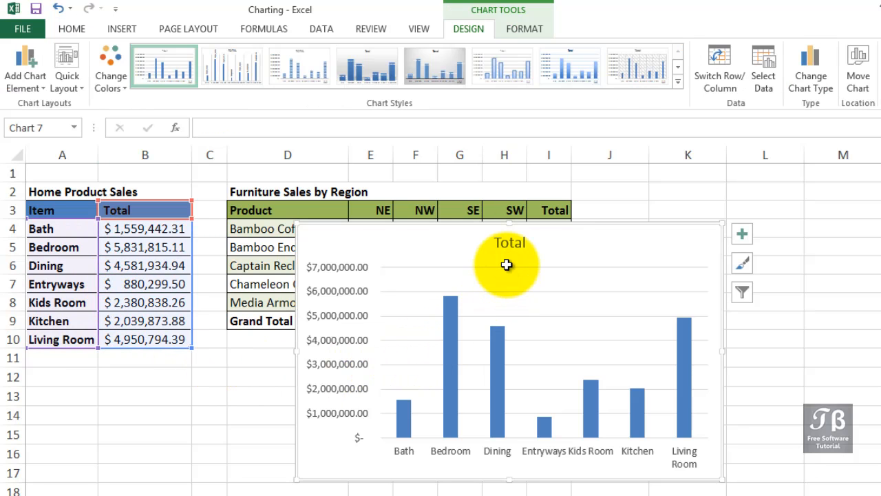
key(Delete)
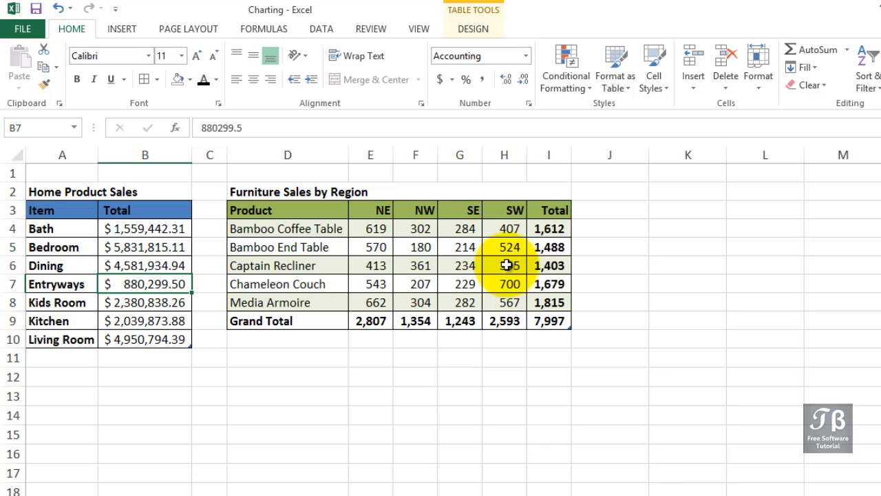
Step: Select the Furniture Sales by Region table, D3:I9, and preview its recommended column-line, clustered bar, clustered column and stacked bar charts without inserting any
click(292, 210)
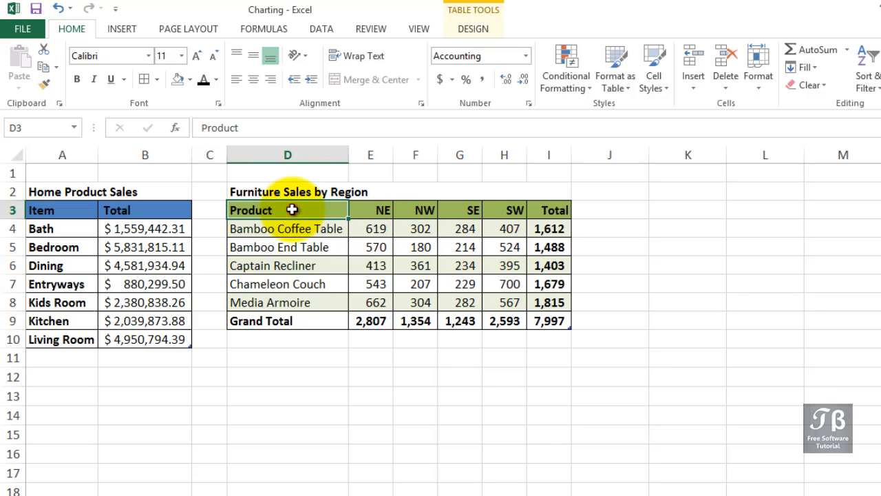
drag(291, 210, 547, 321)
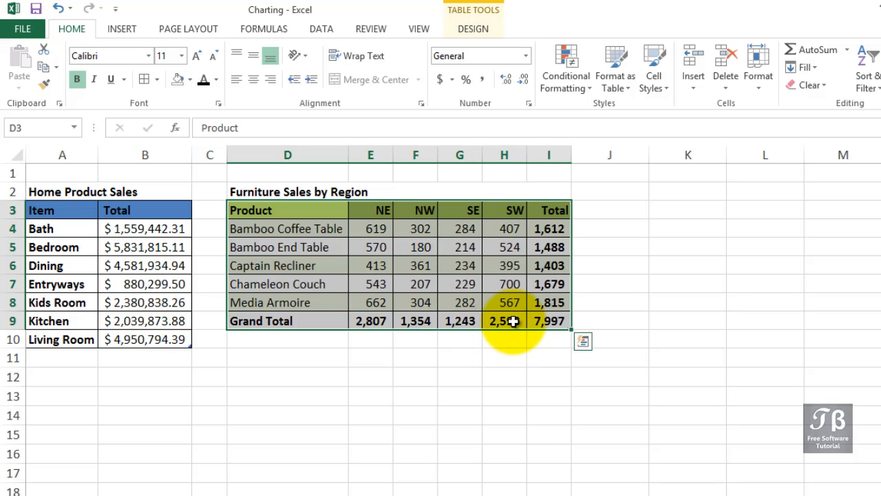
click(122, 29)
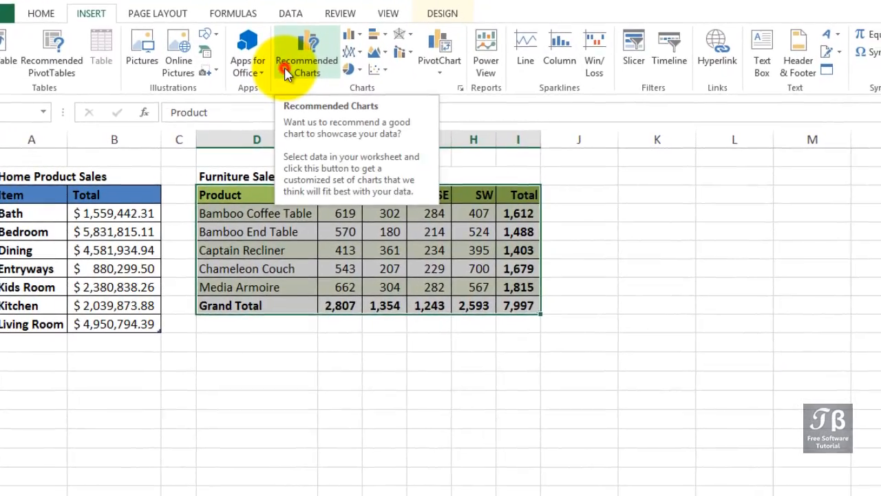
click(286, 69)
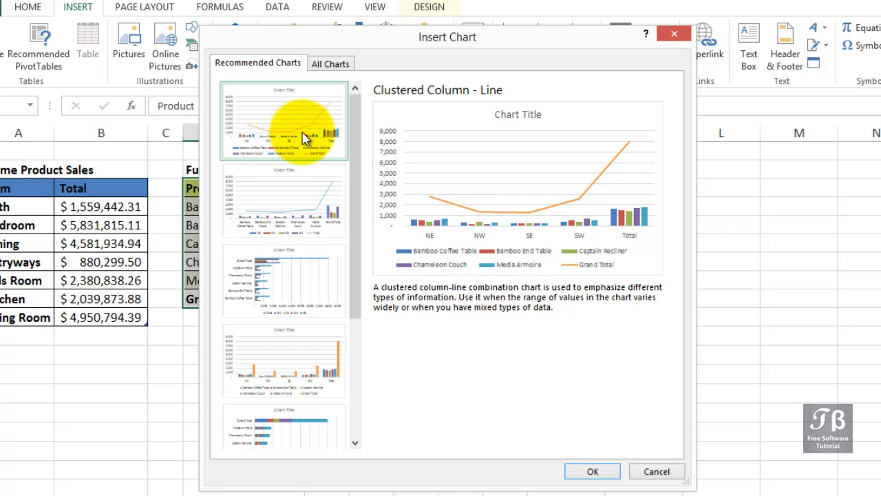
click(302, 210)
click(305, 286)
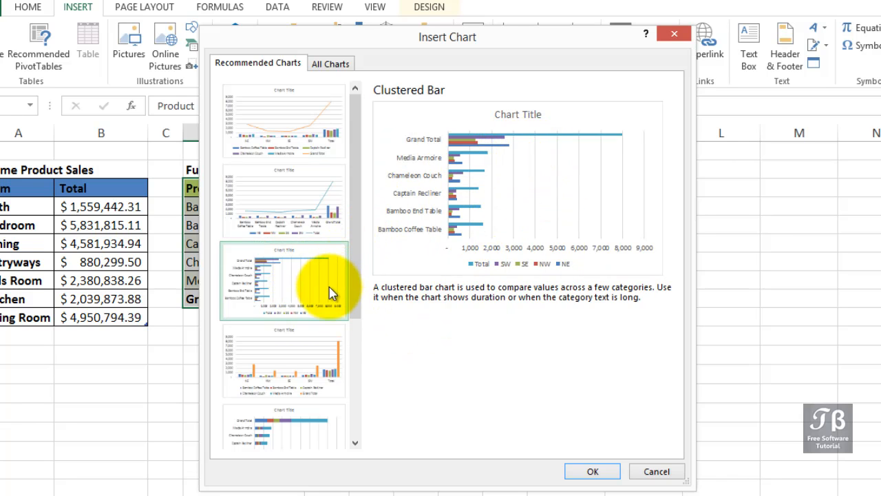
click(291, 379)
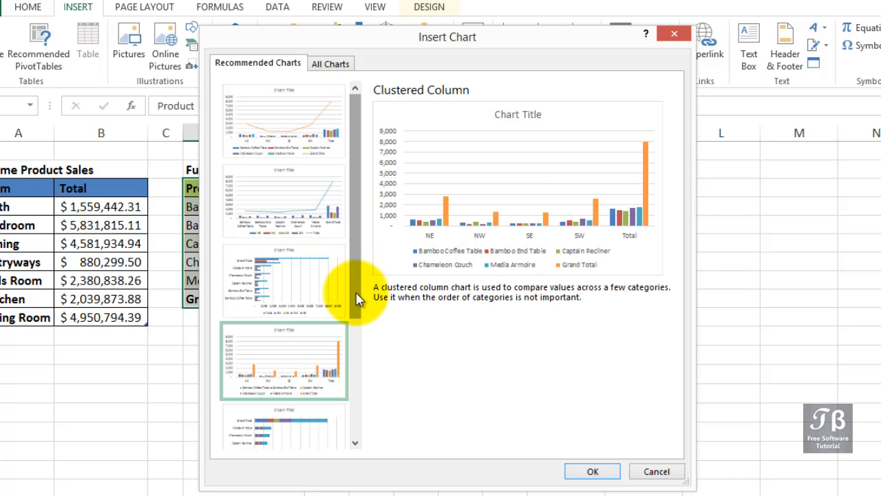
drag(354, 296, 354, 354)
click(324, 350)
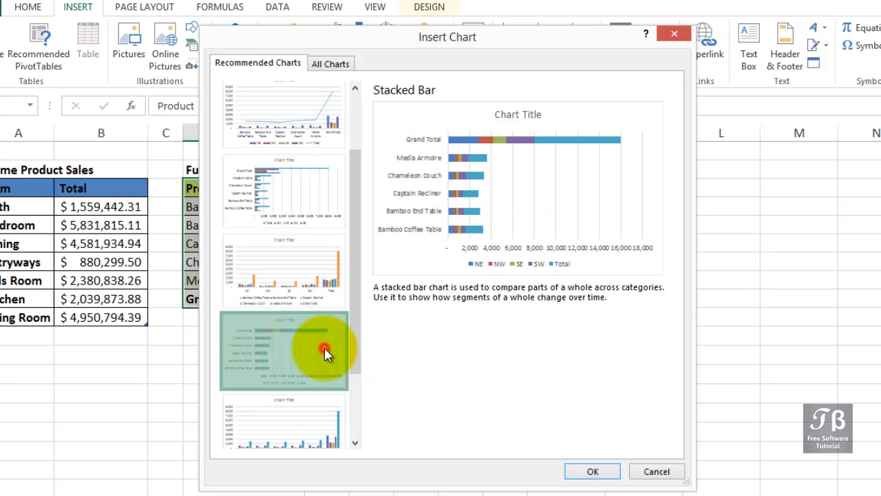
click(647, 472)
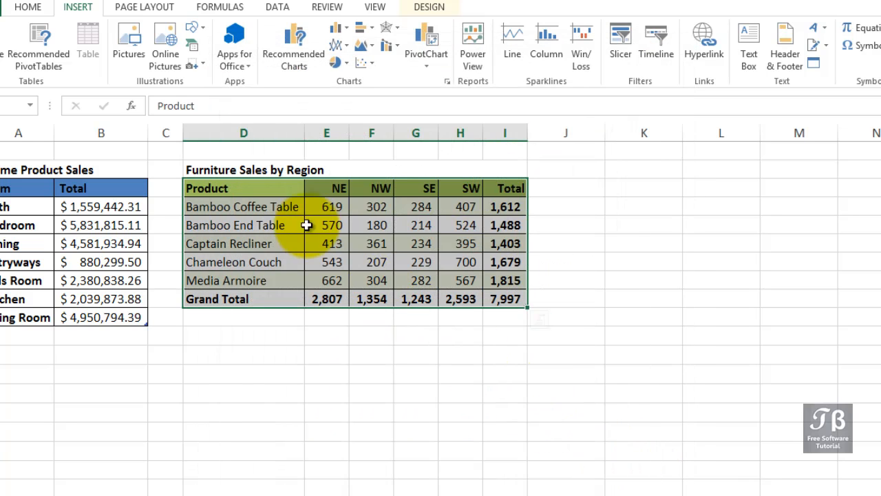
Step: Insert the recommended clustered column chart grouped by region for D3:H8, leaving out the totals, and move it off the charted data
click(269, 190)
drag(268, 190, 459, 276)
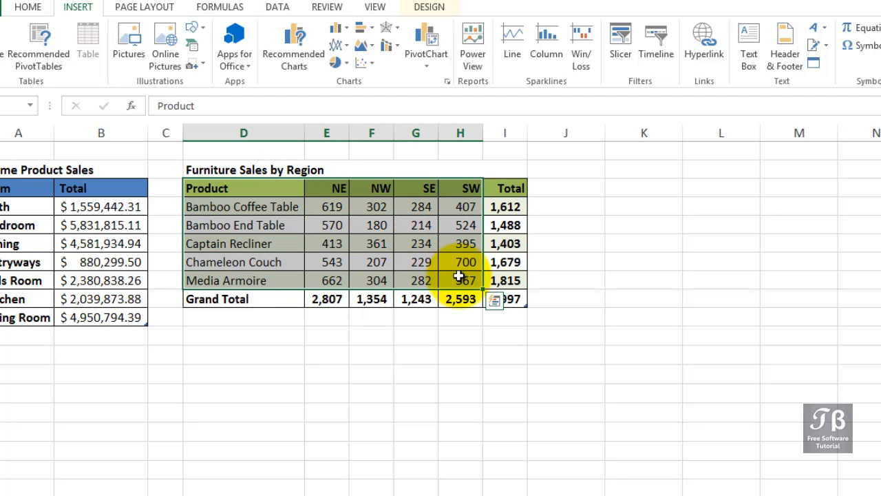
click(293, 55)
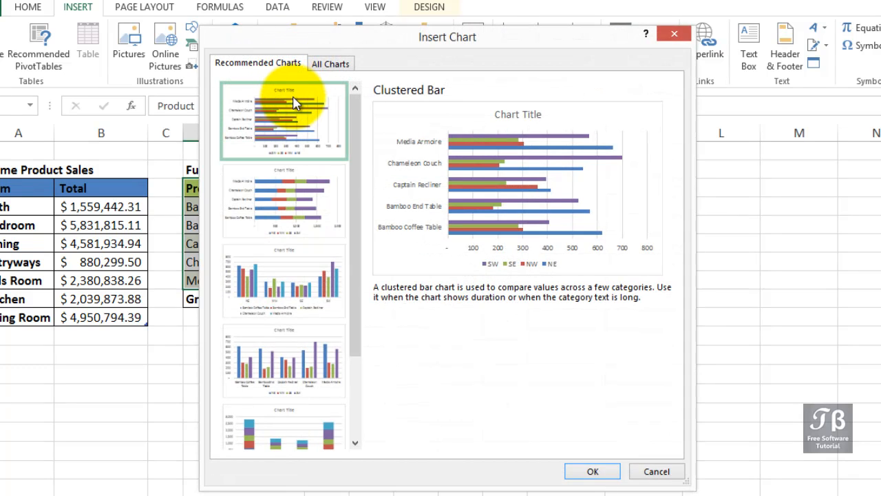
click(293, 209)
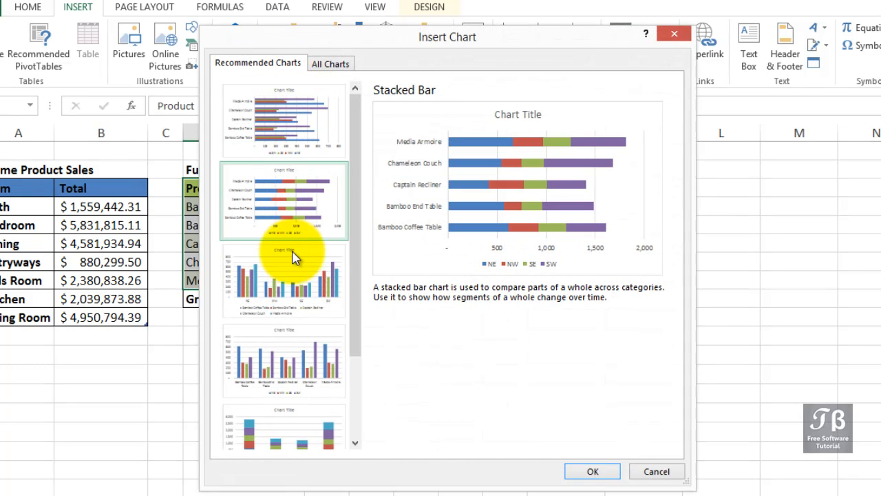
click(293, 289)
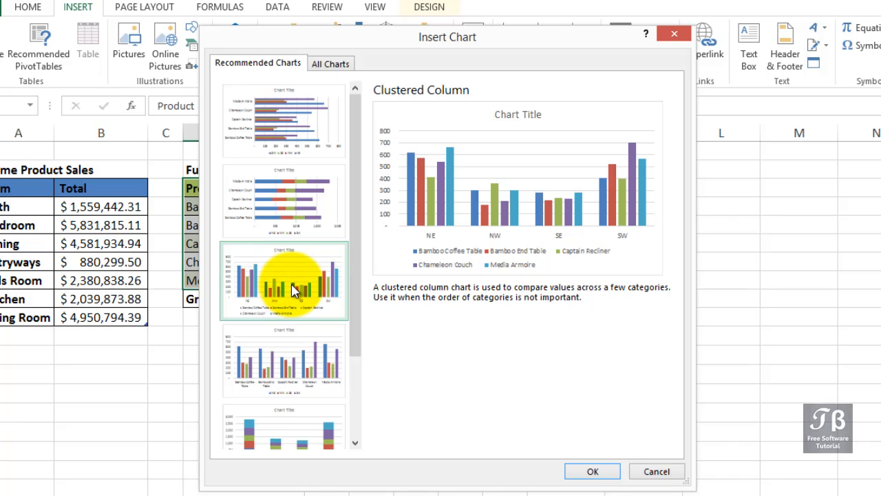
click(579, 471)
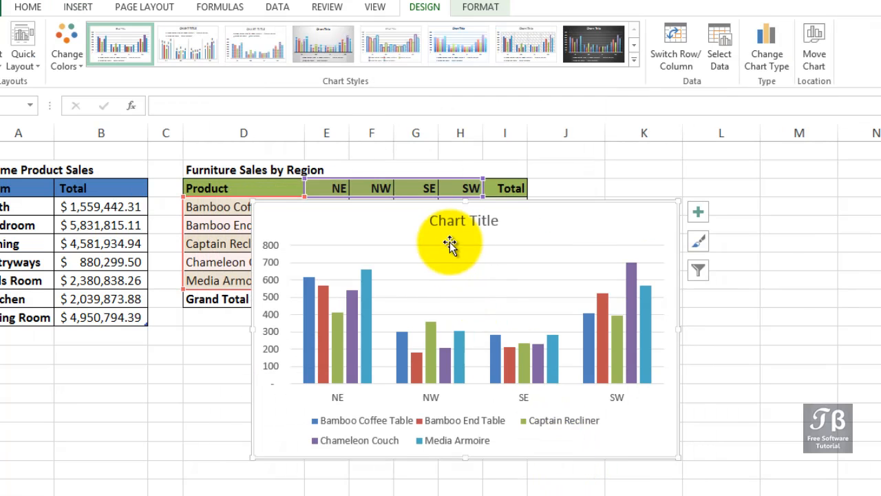
drag(436, 205, 554, 168)
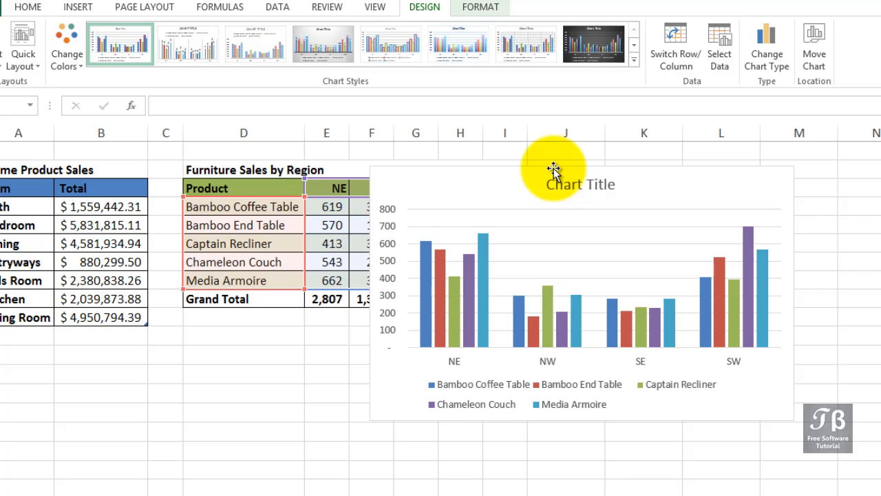
mouse_move(554, 168)
mouse_down()
mouse_move(508, 184)
mouse_move(488, 282)
mouse_move(590, 197)
mouse_move(668, 173)
mouse_up()
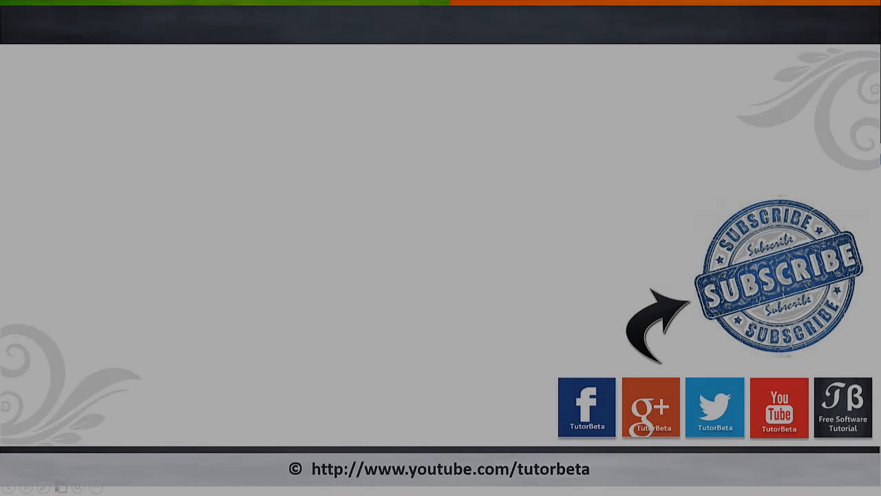